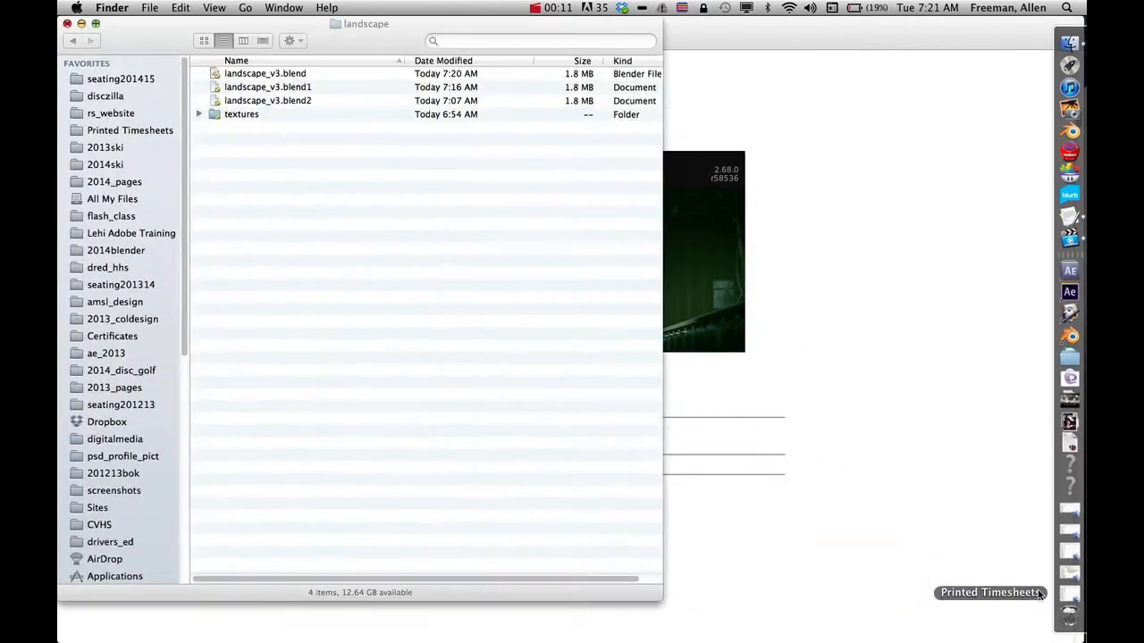
# Step: Open landscape_v3.blend in Blender and preview the landscape in Rendered shading, returning the viewport to Solid
pyautogui.doubleClick(234, 74)
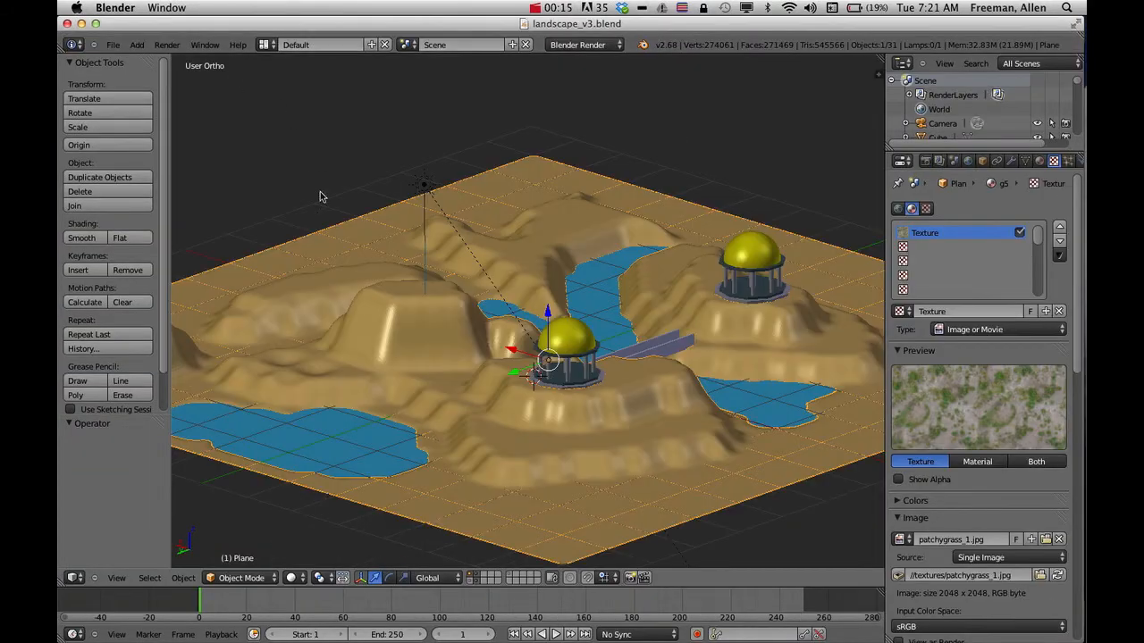
pyautogui.click(298, 578)
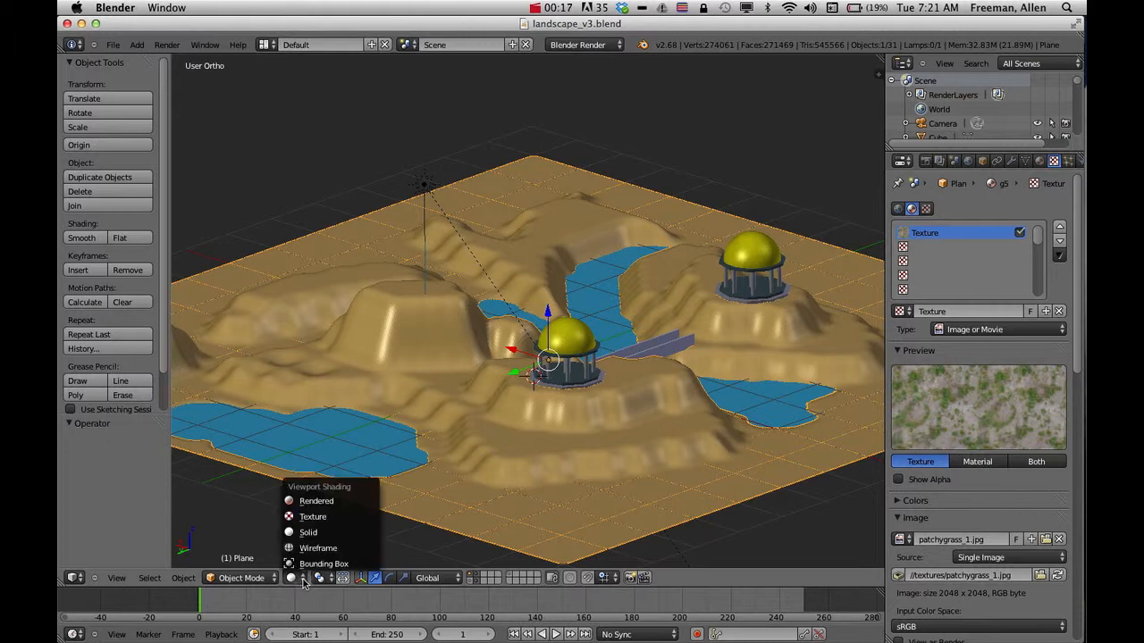
pyautogui.click(313, 502)
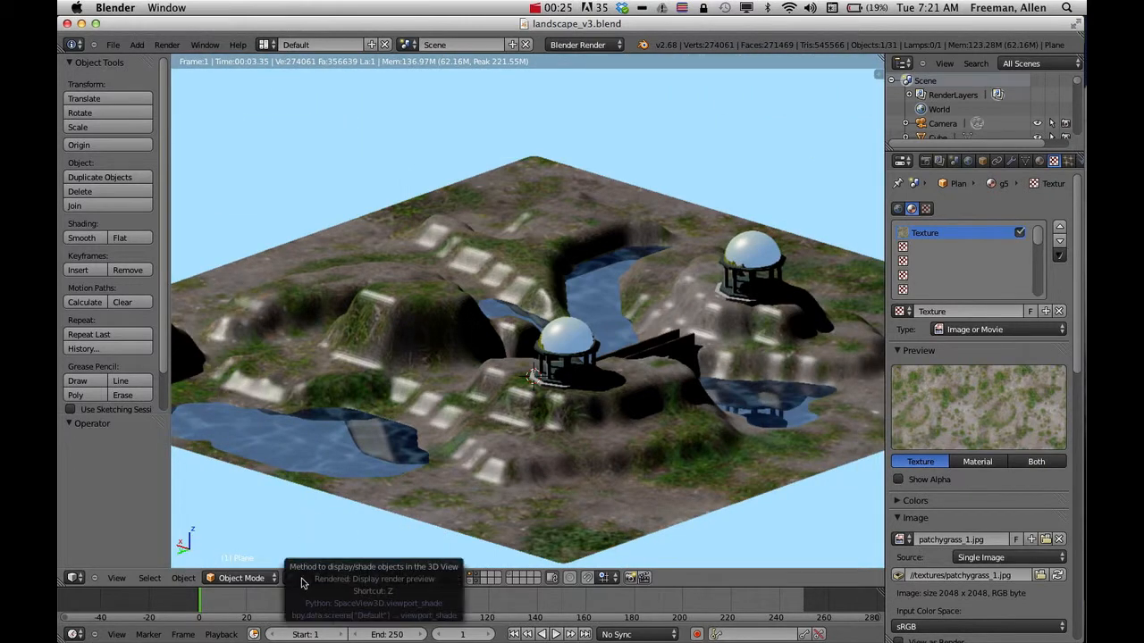
pyautogui.click(301, 578)
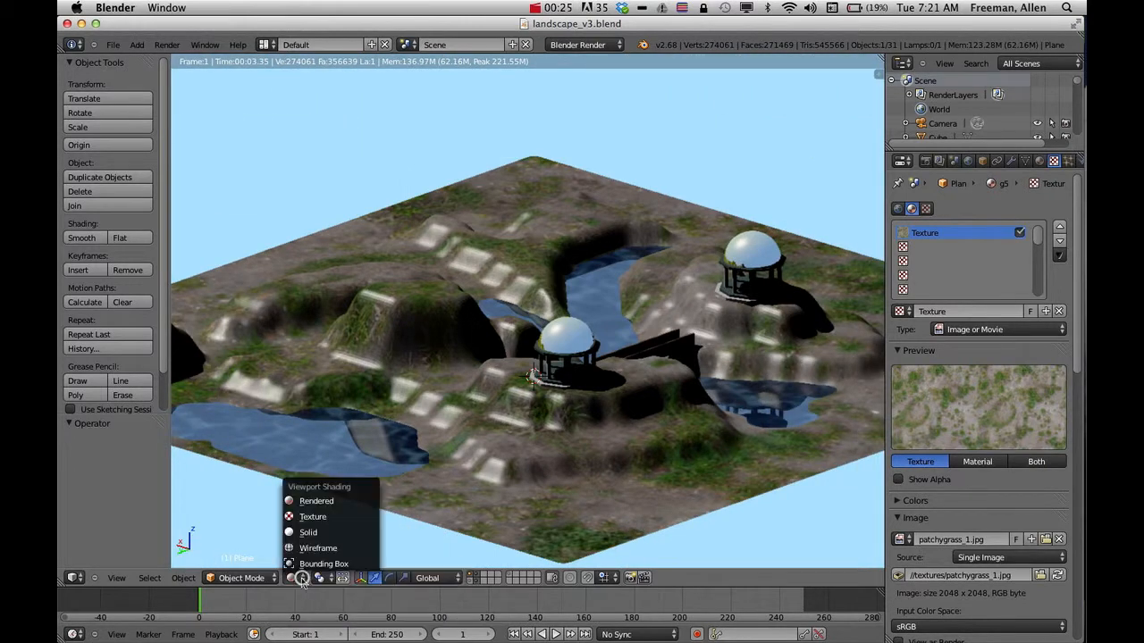
pyautogui.click(327, 534)
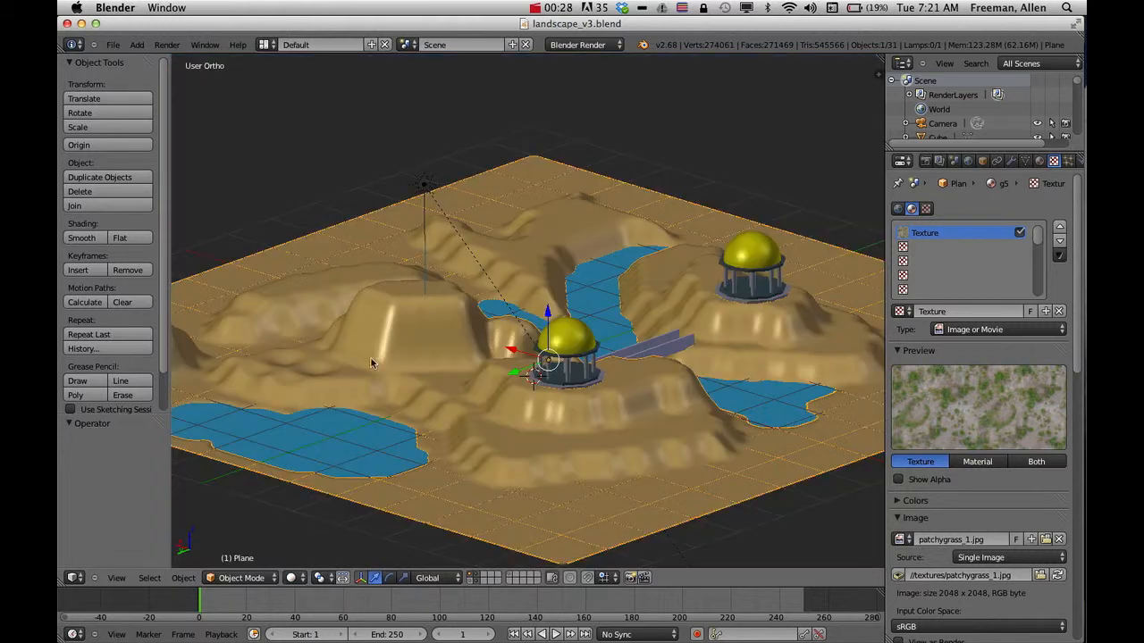
# Step: Replace the terrain plane's g5 material with a new material named g6 that has an orange diffuse color
pyautogui.click(1039, 162)
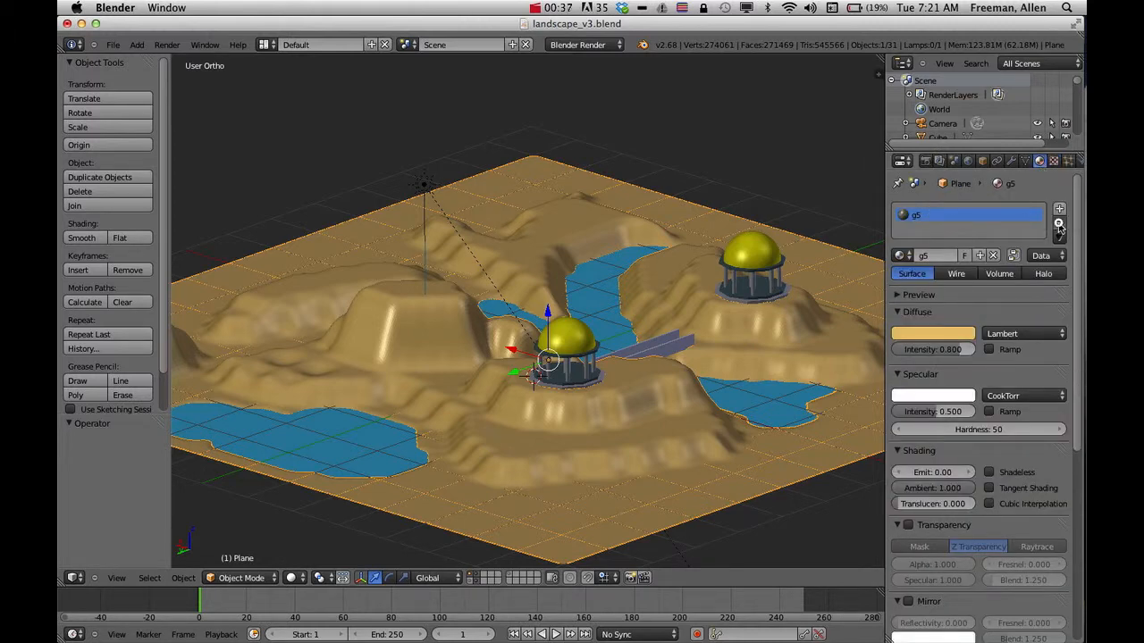
pyautogui.click(1058, 224)
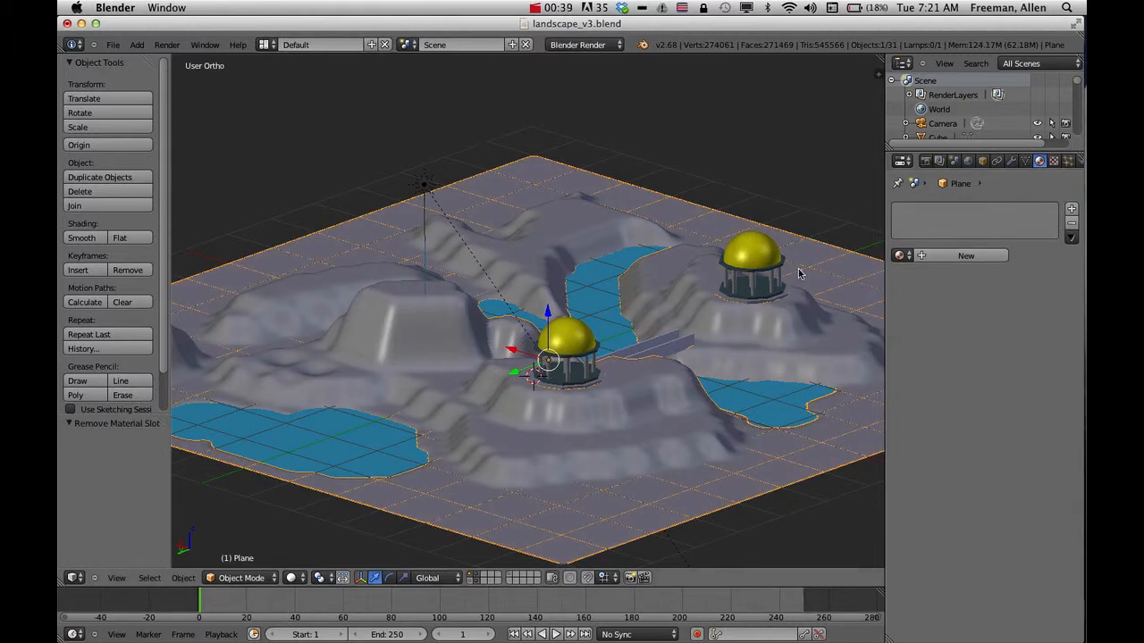
pyautogui.click(934, 258)
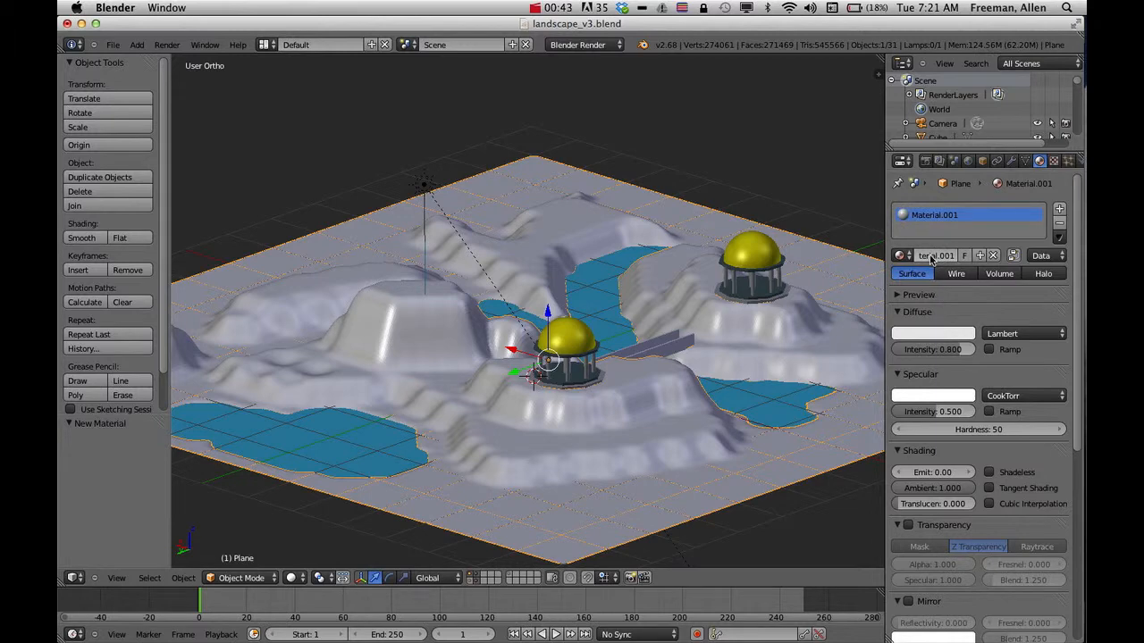
pyautogui.click(930, 255)
pyautogui.write('g6')
pyautogui.press('Return')
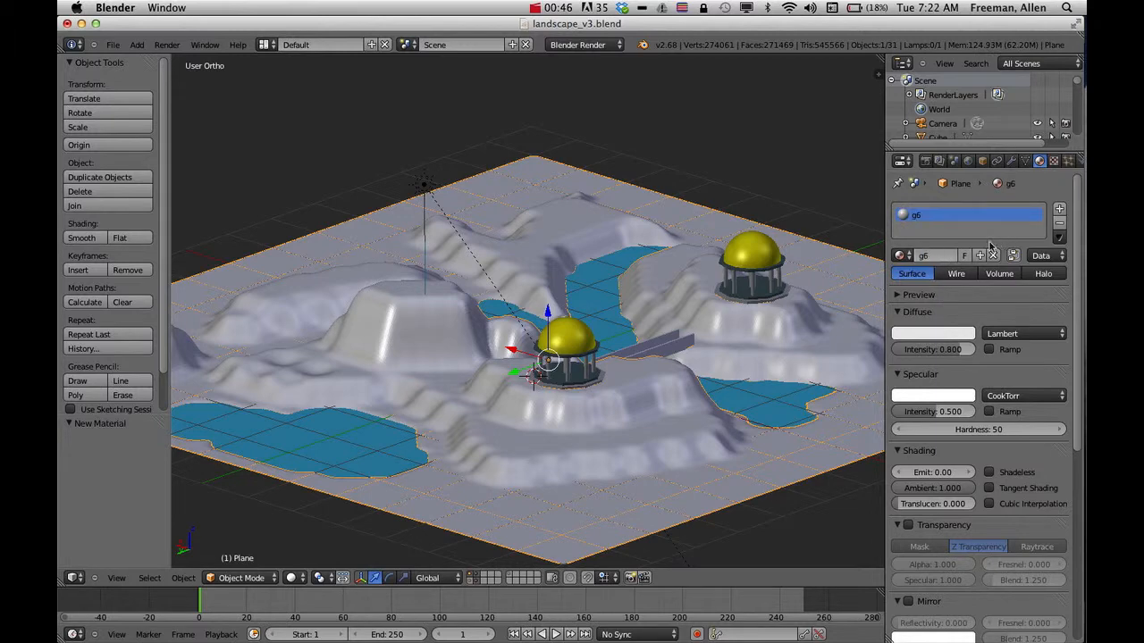
pyautogui.click(917, 337)
pyautogui.click(888, 236)
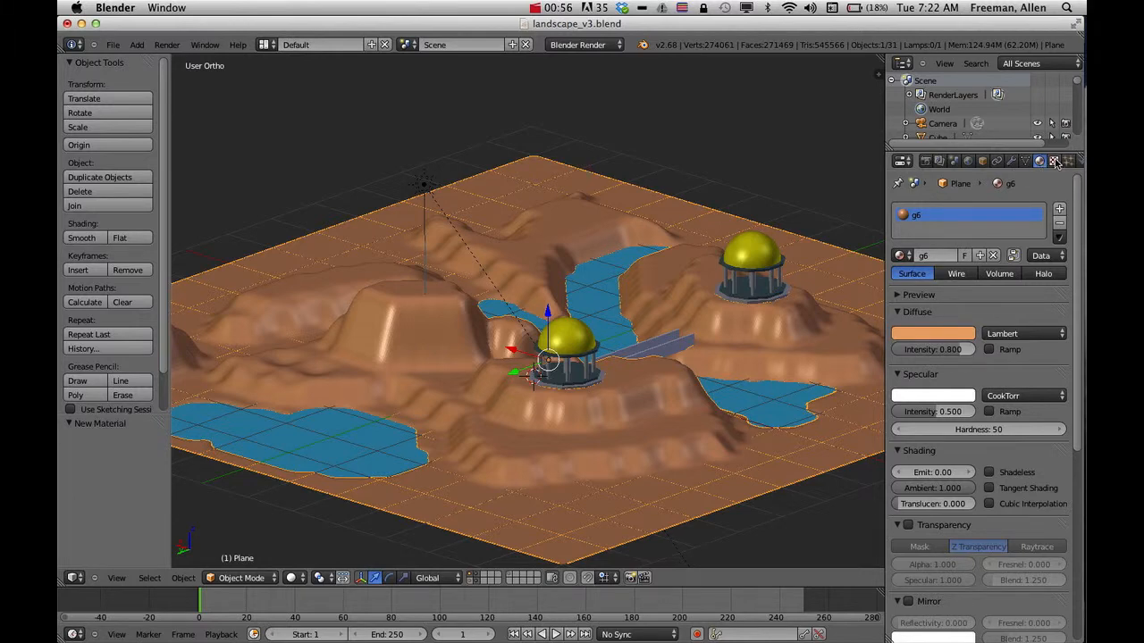
# Step: Add an Image or Movie texture to the g6 material using patchygrass_1.jpg from the textures folder
pyautogui.click(1055, 161)
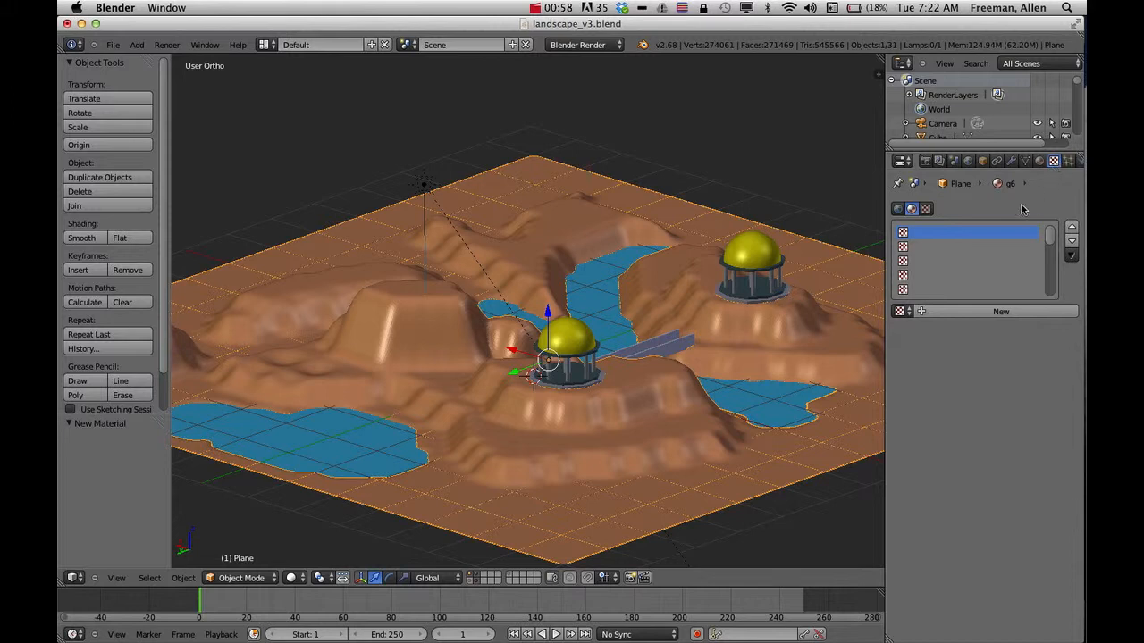
pyautogui.click(955, 312)
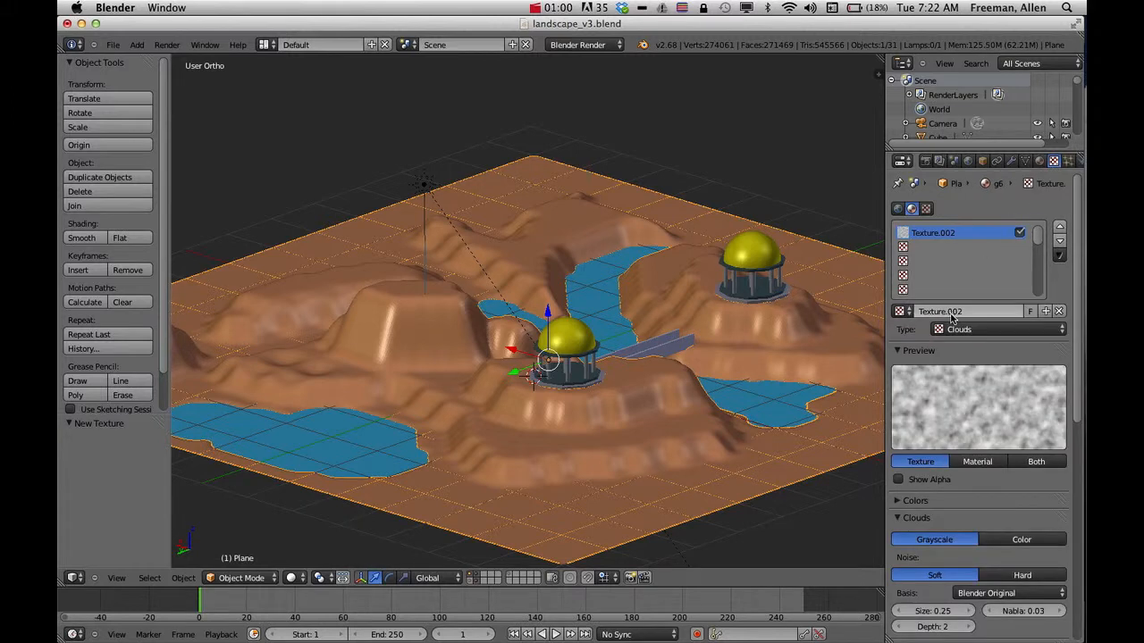
pyautogui.click(963, 331)
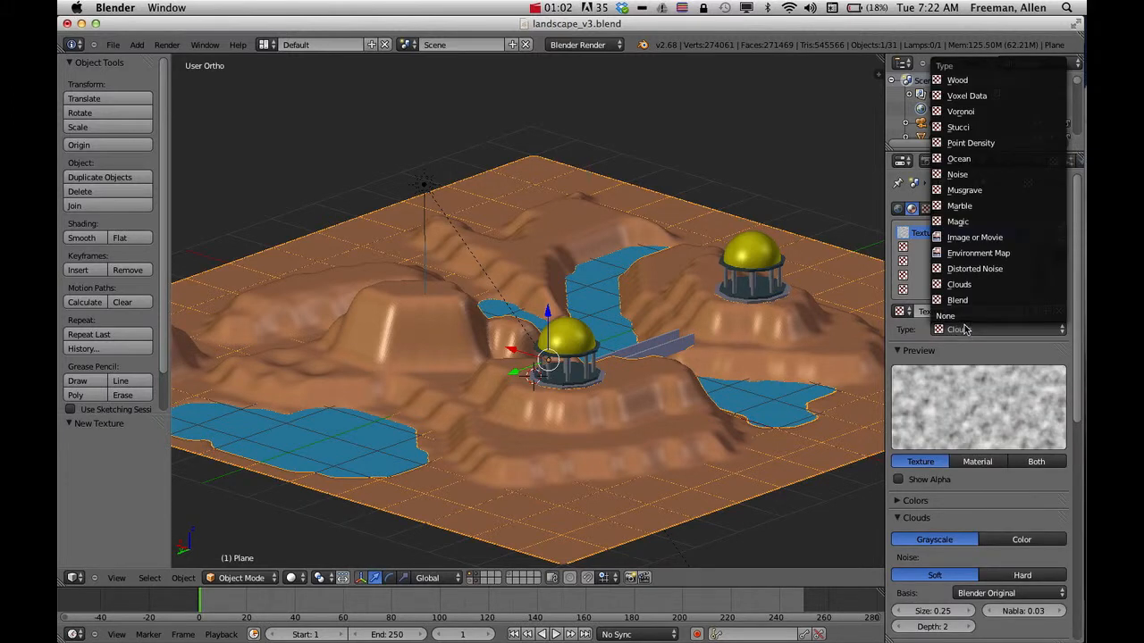
pyautogui.click(967, 238)
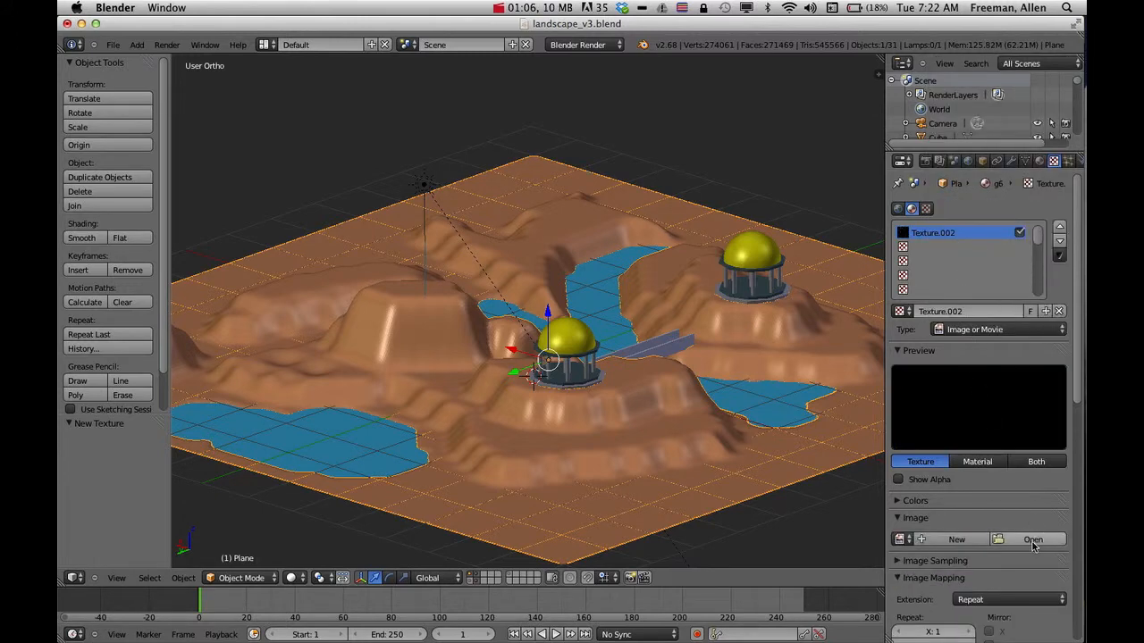
pyautogui.click(1019, 540)
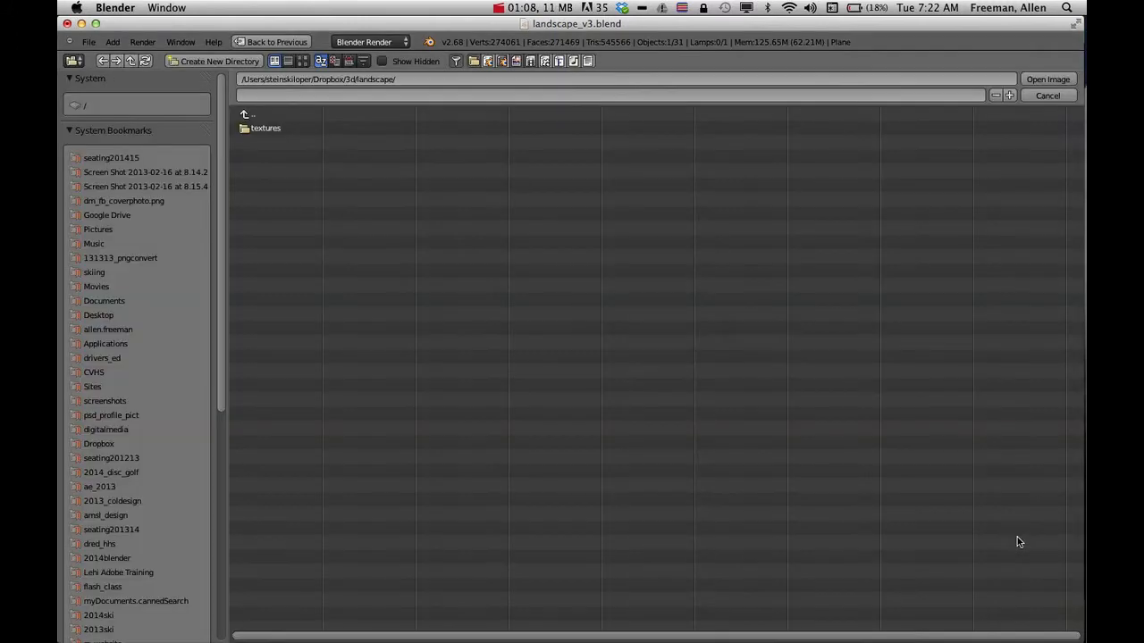
pyautogui.click(261, 127)
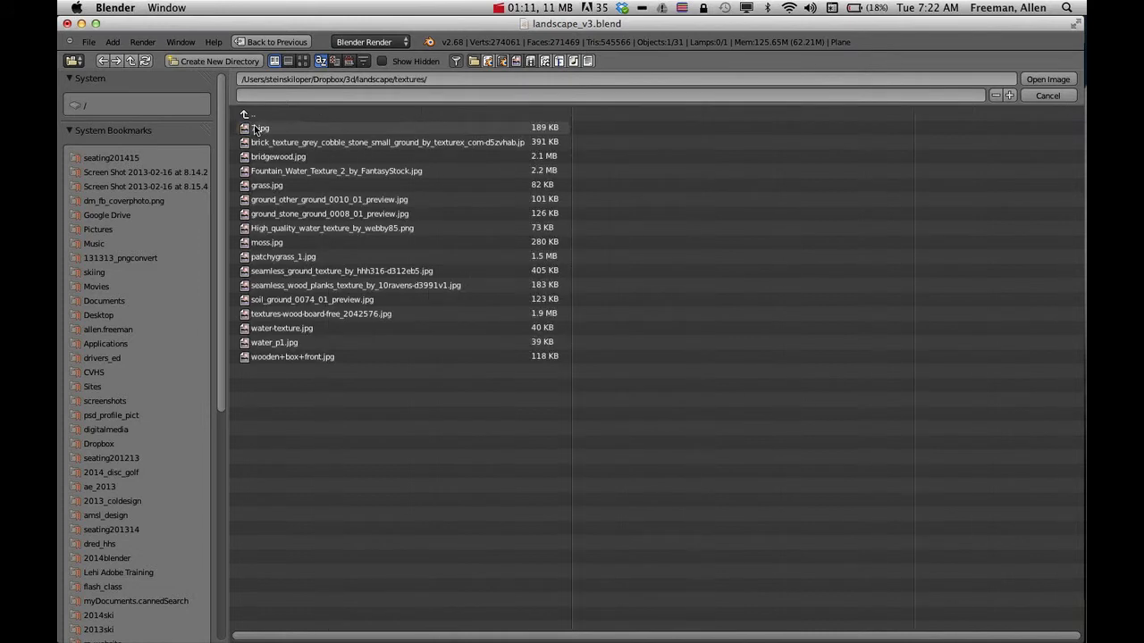
pyautogui.click(275, 257)
pyautogui.click(1048, 79)
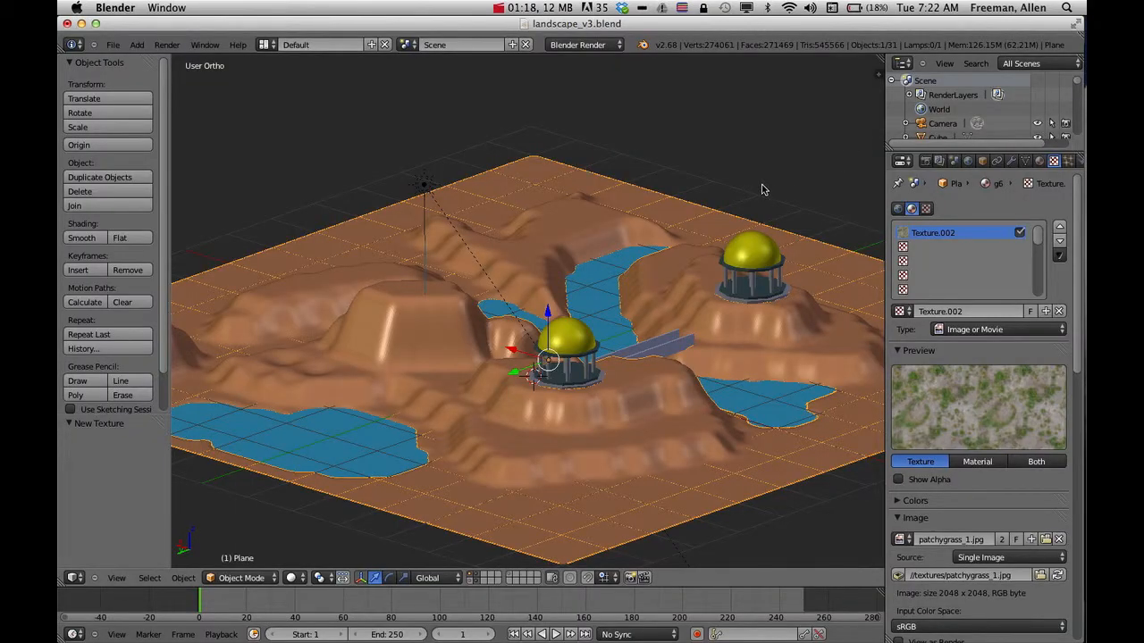
# Step: Switch to Finder and examine the image files in the landscape project's textures folder
pyautogui.press('super+Tab')
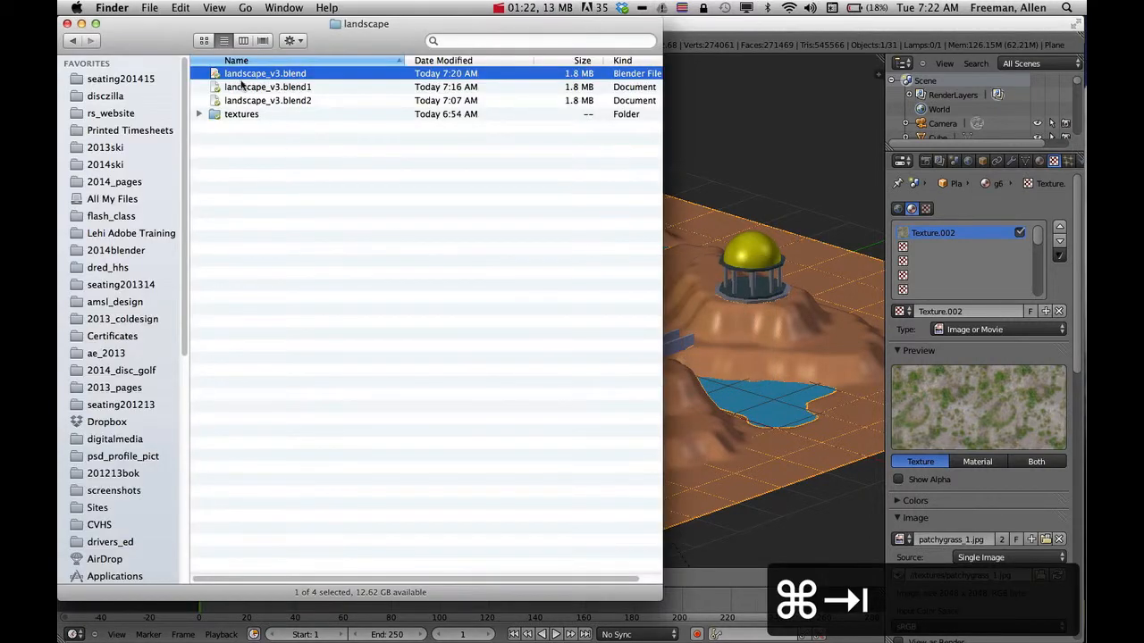
pyautogui.click(198, 115)
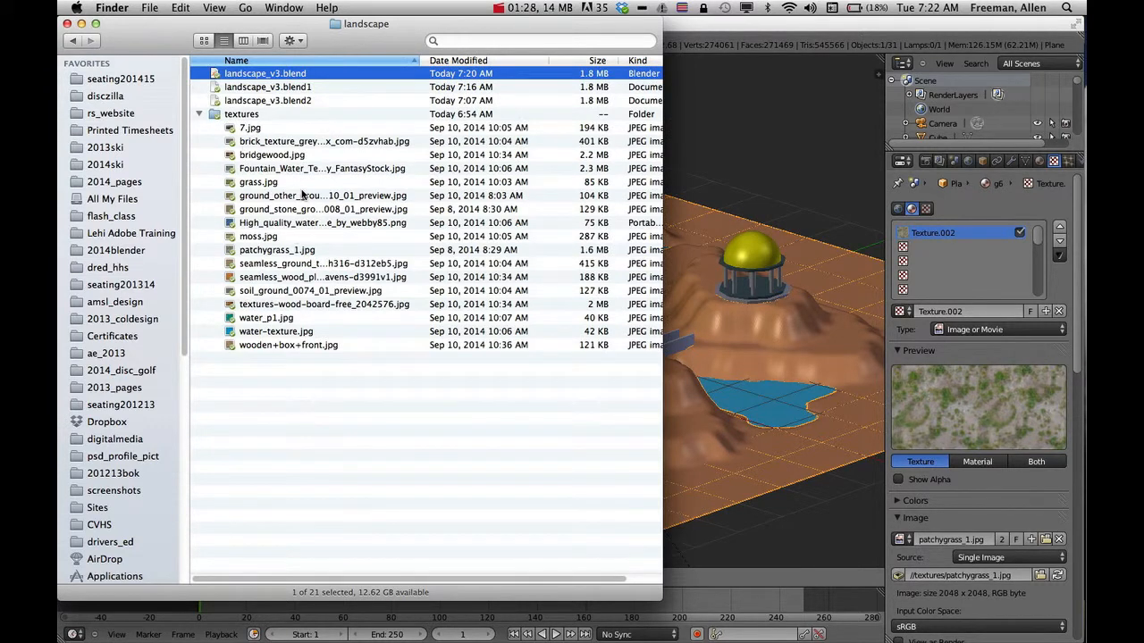
pyautogui.click(199, 114)
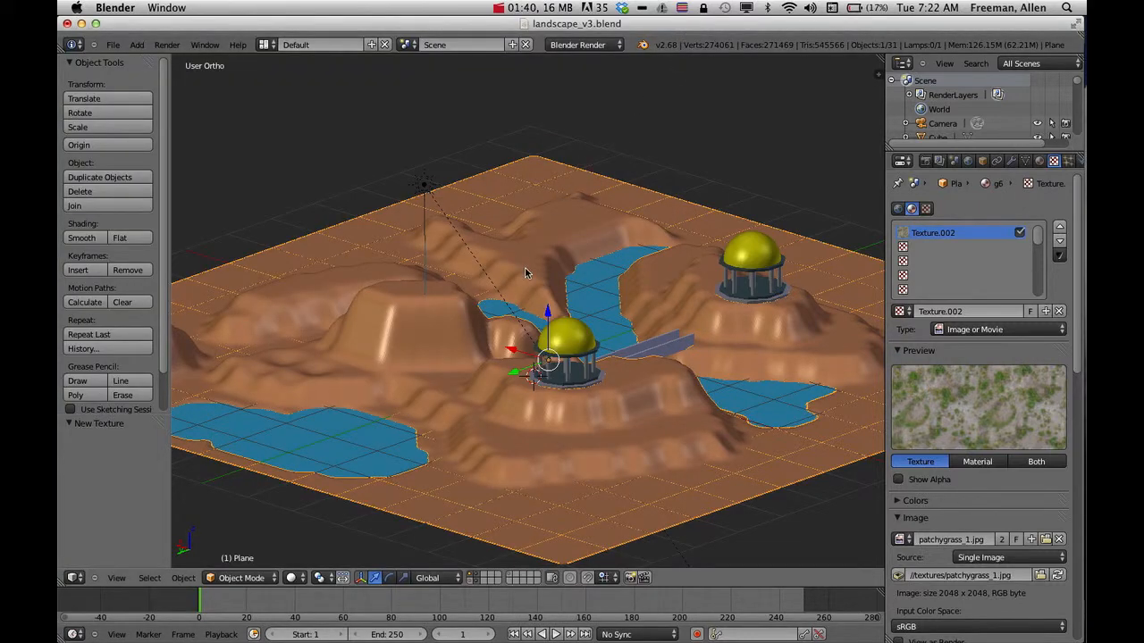
# Step: With Rendered viewport shading on, set the grass texture's mapping size to 3 on X, Y and Z, using Flat projection
pyautogui.click(302, 580)
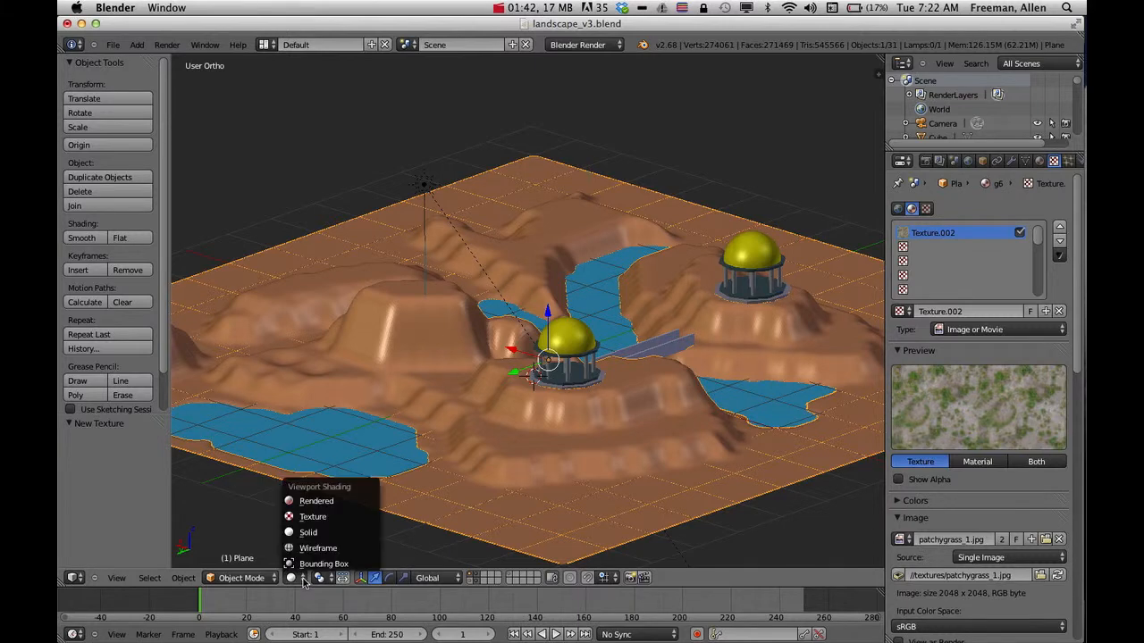
pyautogui.click(314, 502)
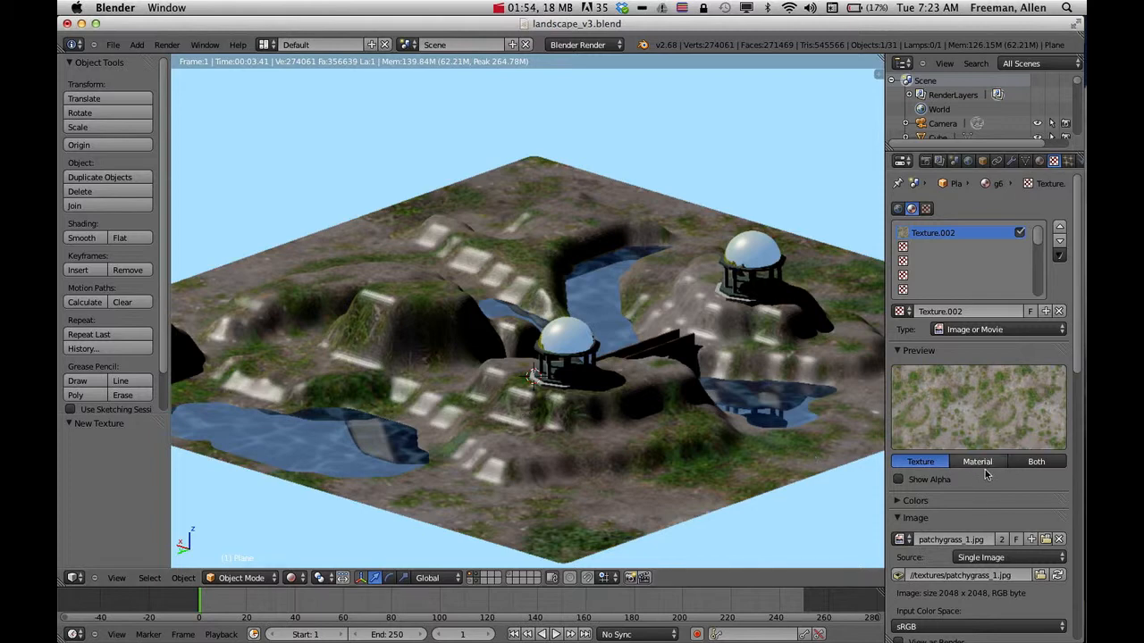
pyautogui.scroll(-3, 990, 488)
pyautogui.scroll(-9, 990, 490)
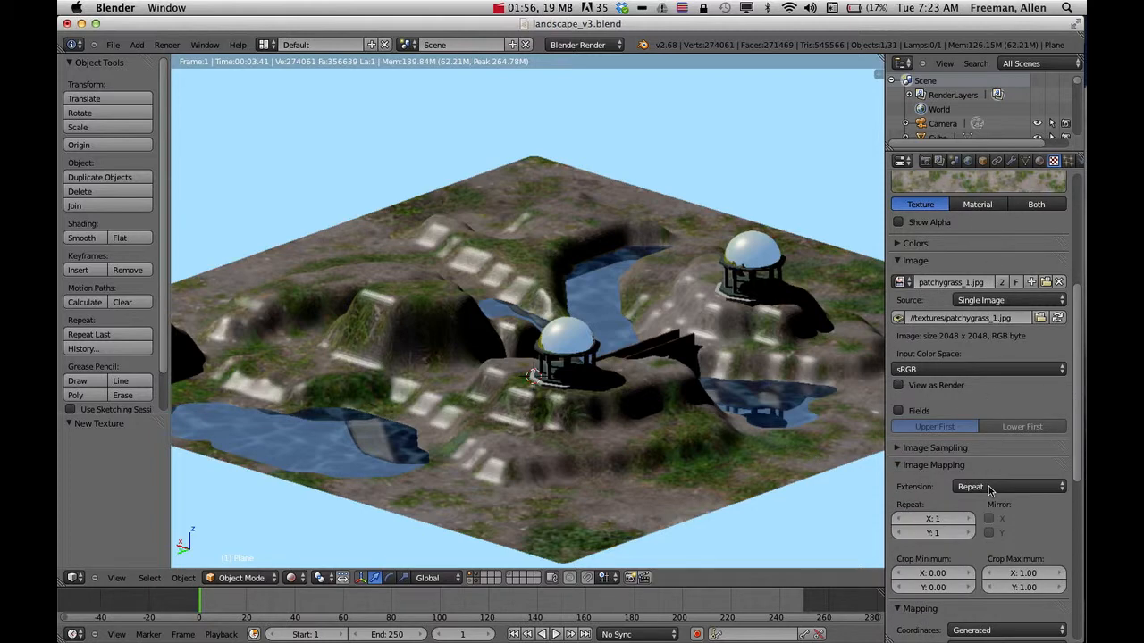
pyautogui.scroll(-6, 1008, 489)
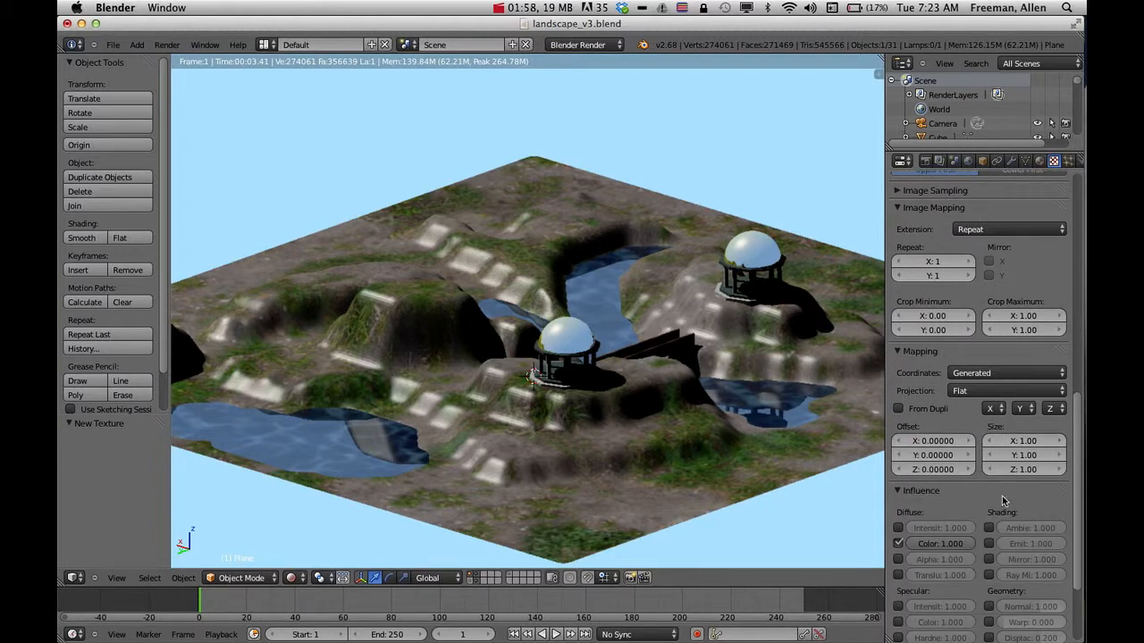
pyautogui.click(1026, 442)
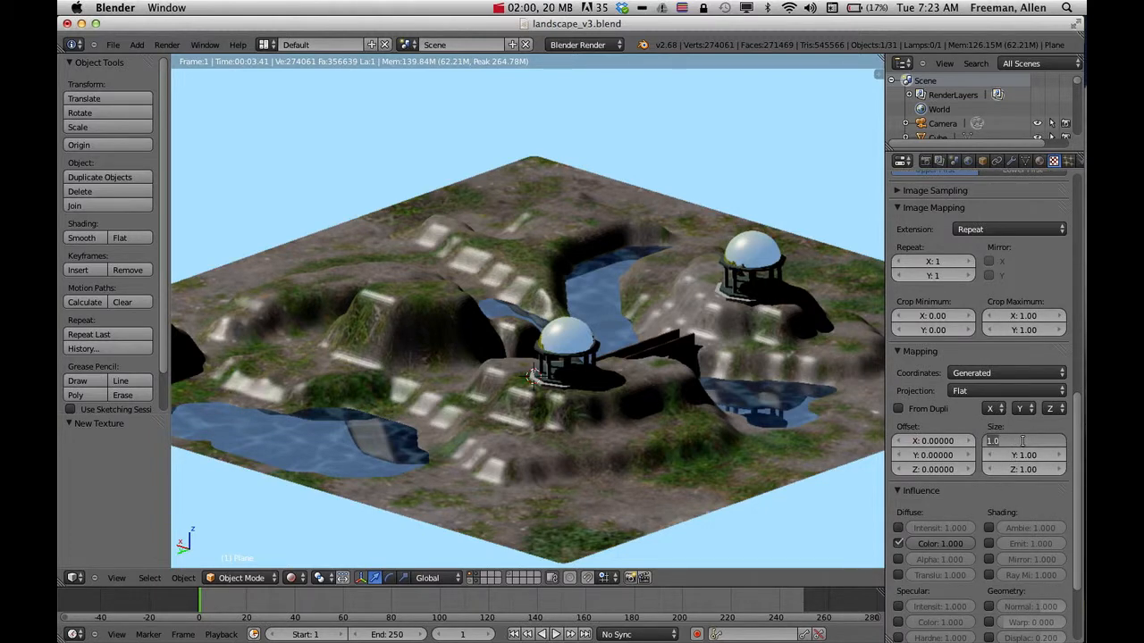
pyautogui.write('3')
pyautogui.press('Tab')
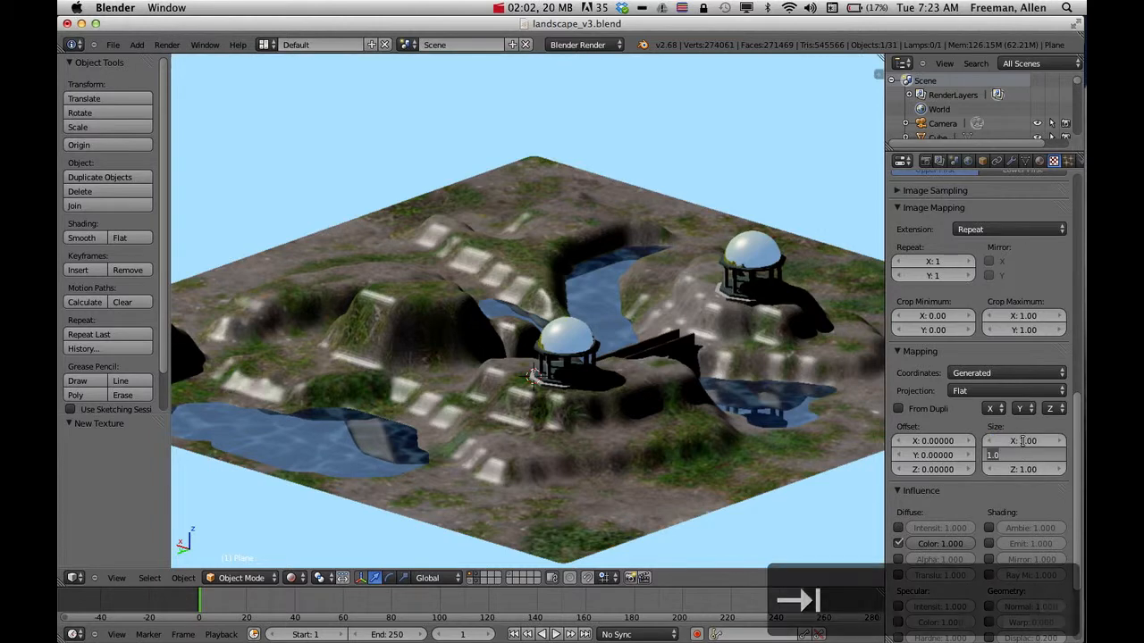
pyautogui.write('3')
pyautogui.press('Tab')
pyautogui.write('3')
pyautogui.press('Tab')
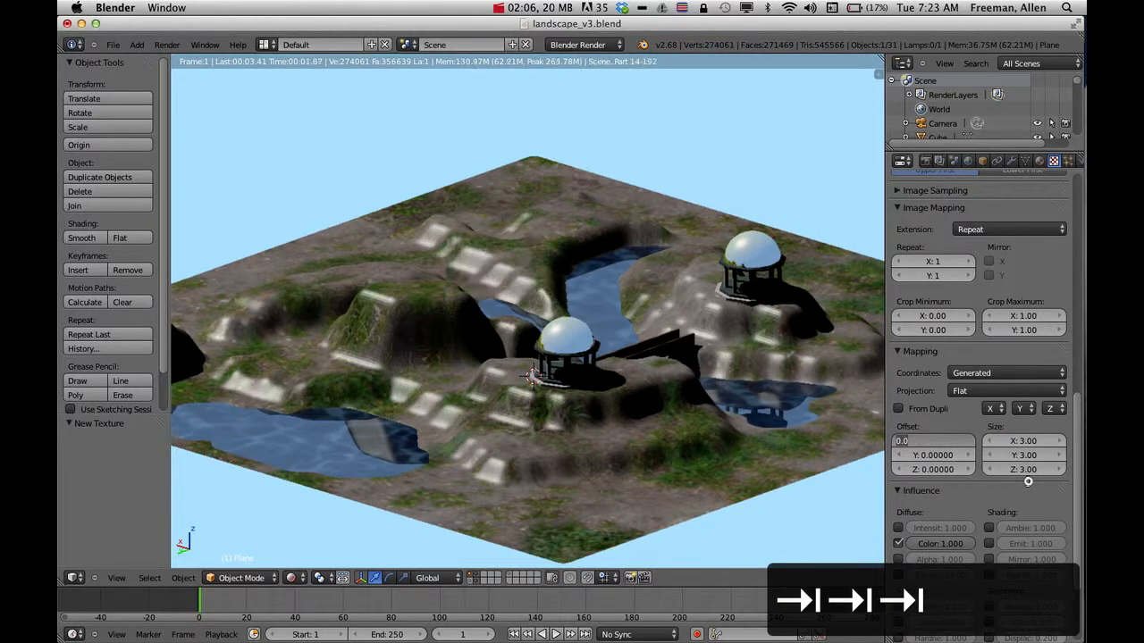
pyautogui.click(1027, 482)
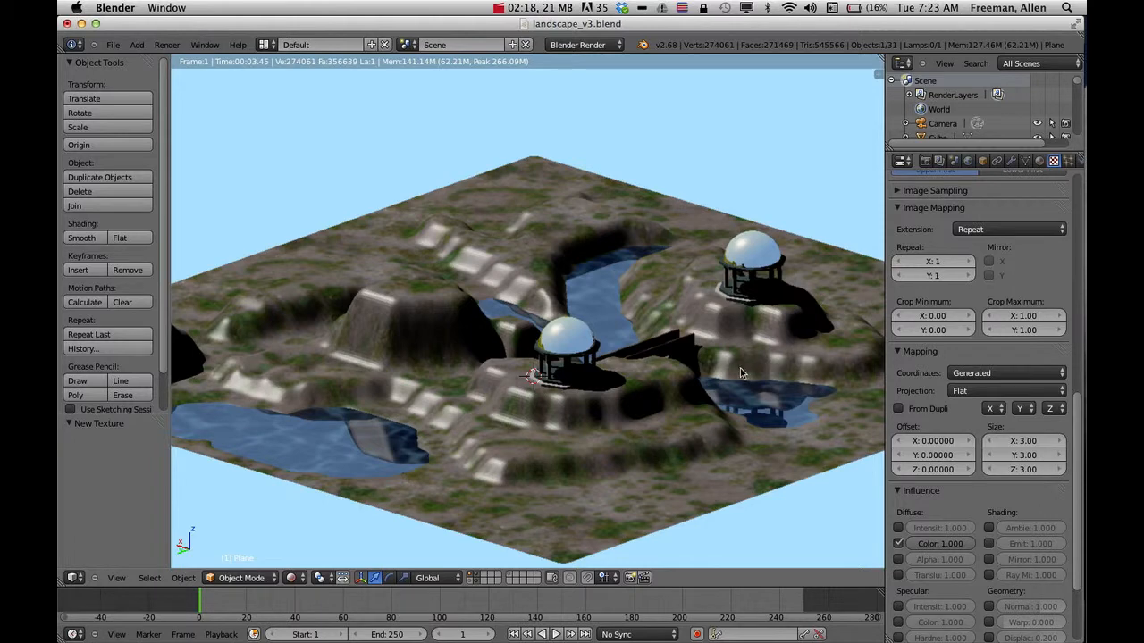
pyautogui.click(962, 394)
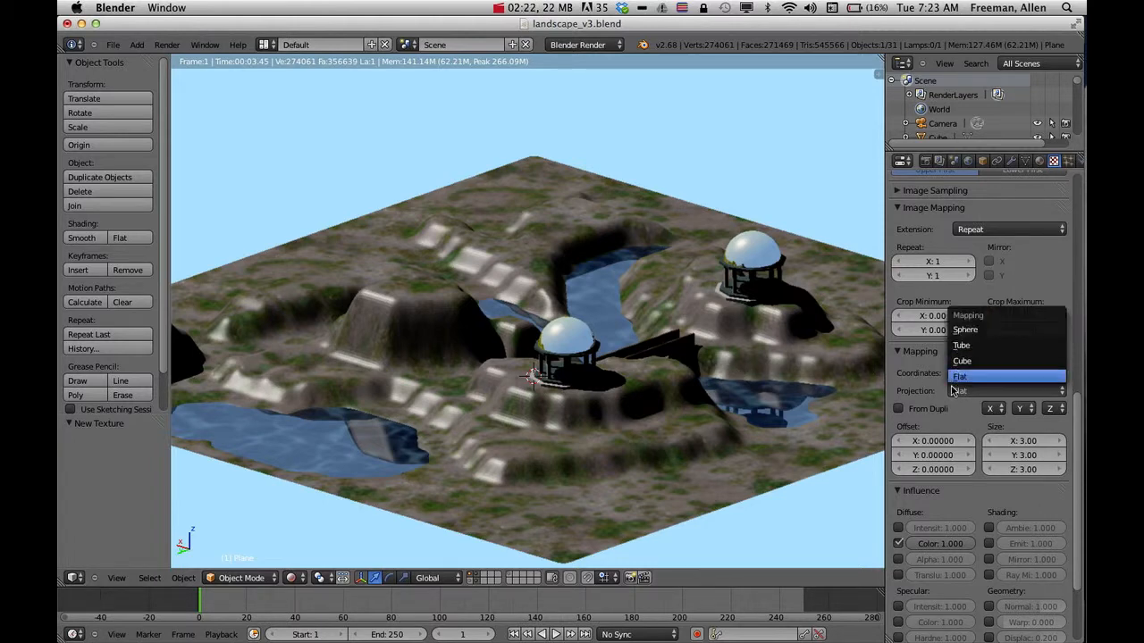
pyautogui.click(958, 383)
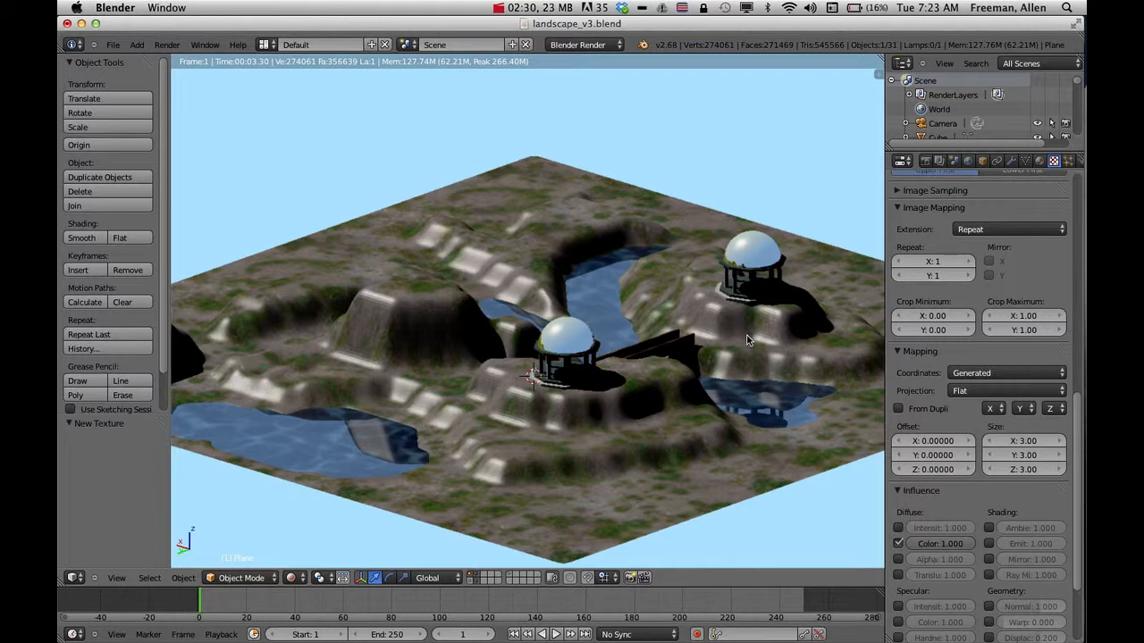
# Step: Set the g6 material's specular intensity to 0 and return the viewport to Solid shading
pyautogui.scroll(5, 944, 375)
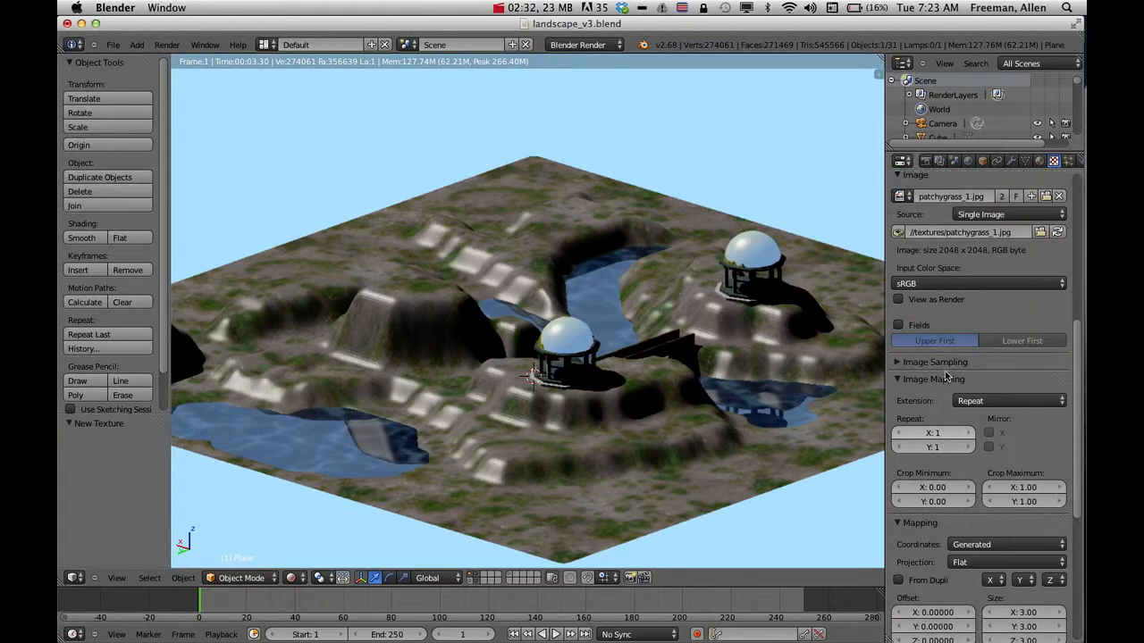
pyautogui.scroll(10, 945, 377)
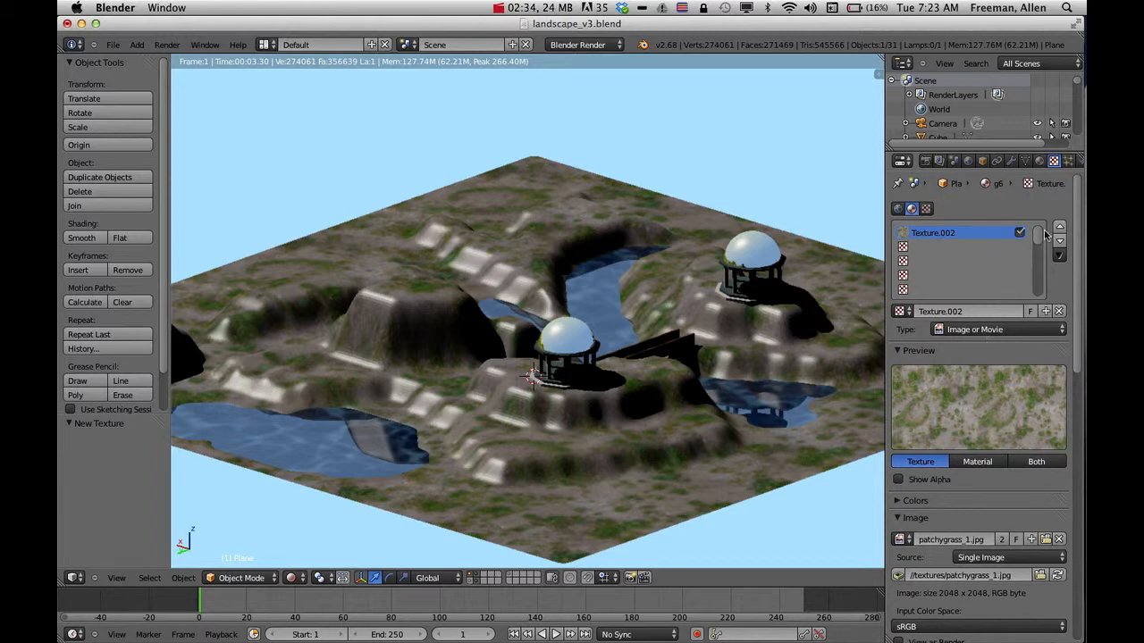
pyautogui.click(1039, 161)
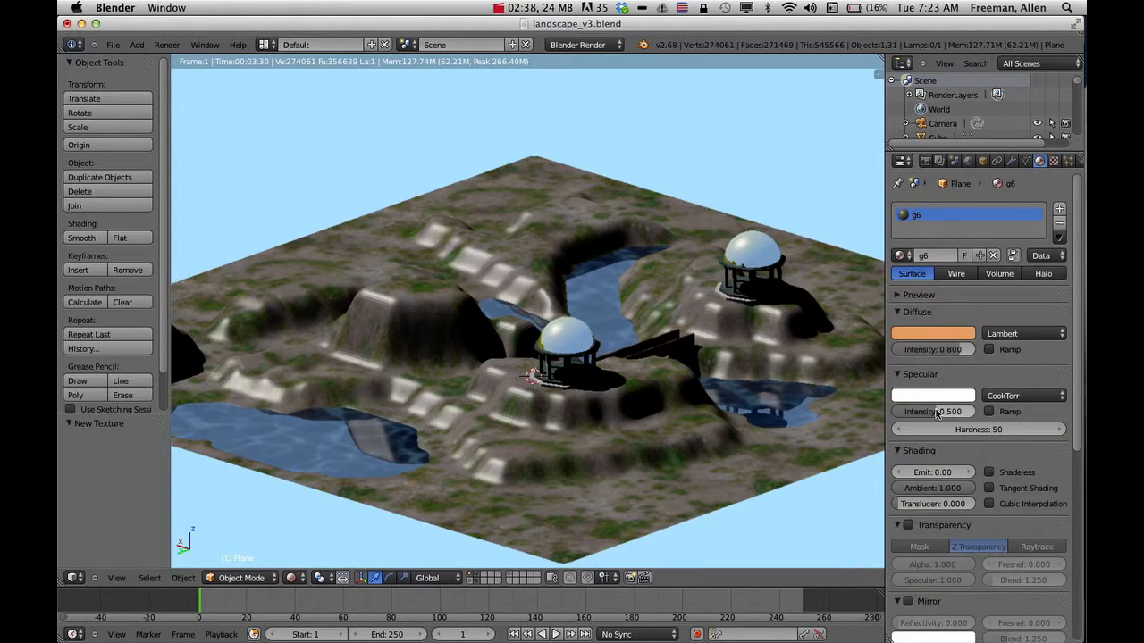
pyautogui.moveTo(937, 413); pyautogui.dragTo(892, 413)
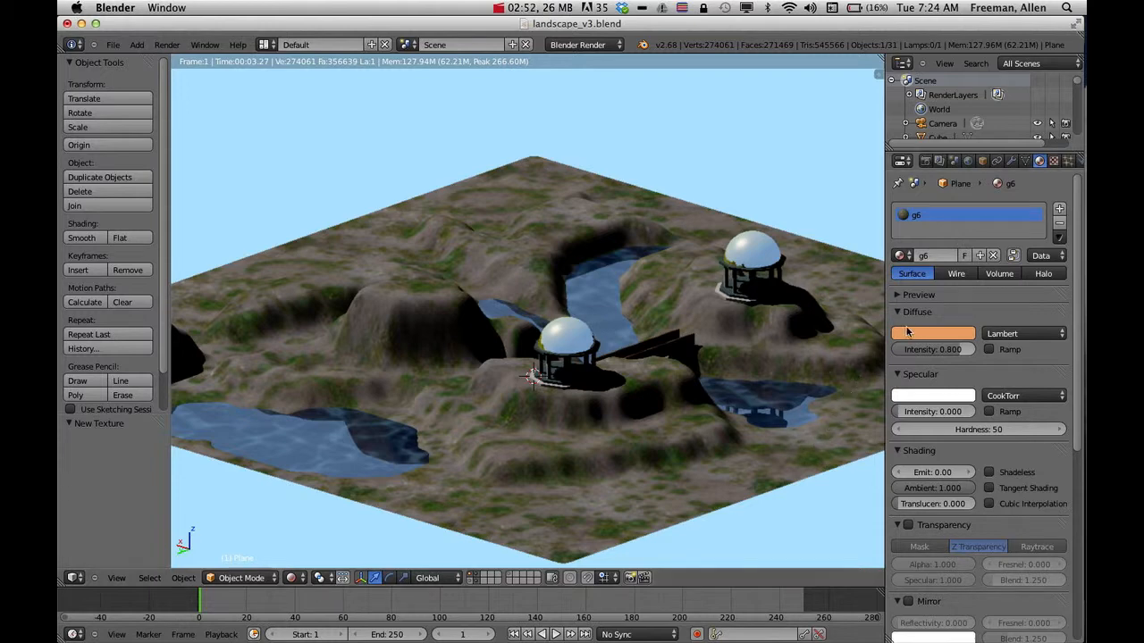
pyautogui.click(294, 578)
pyautogui.click(309, 534)
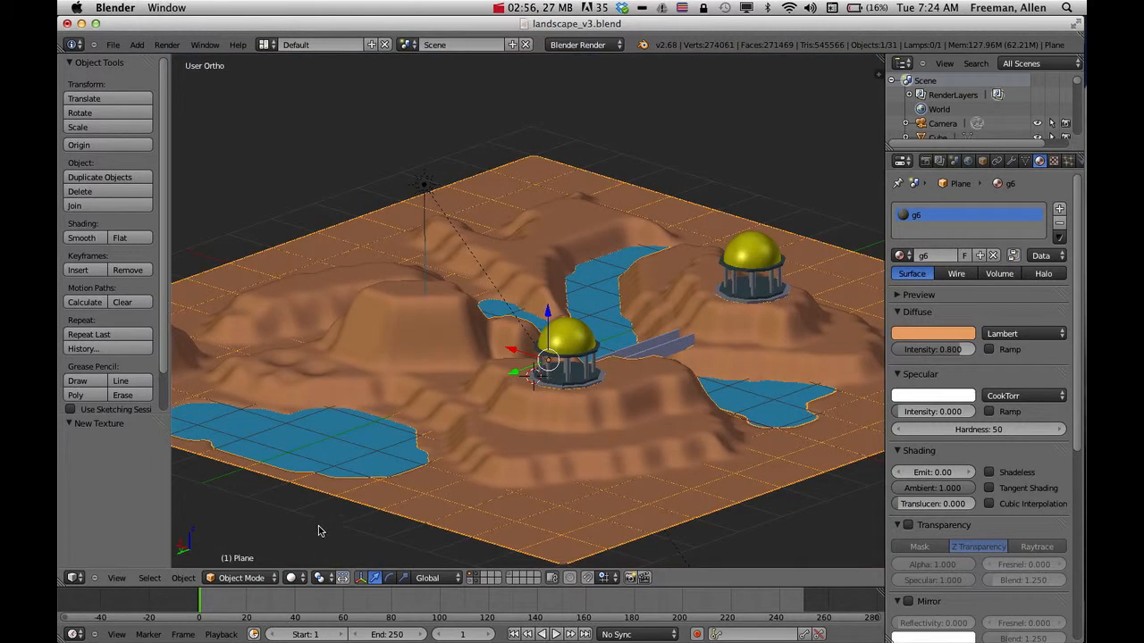
# Step: Select the lamp above the landscape, show its lamp settings and set the viewport shading to Rendered
pyautogui.rightClick(424, 183)
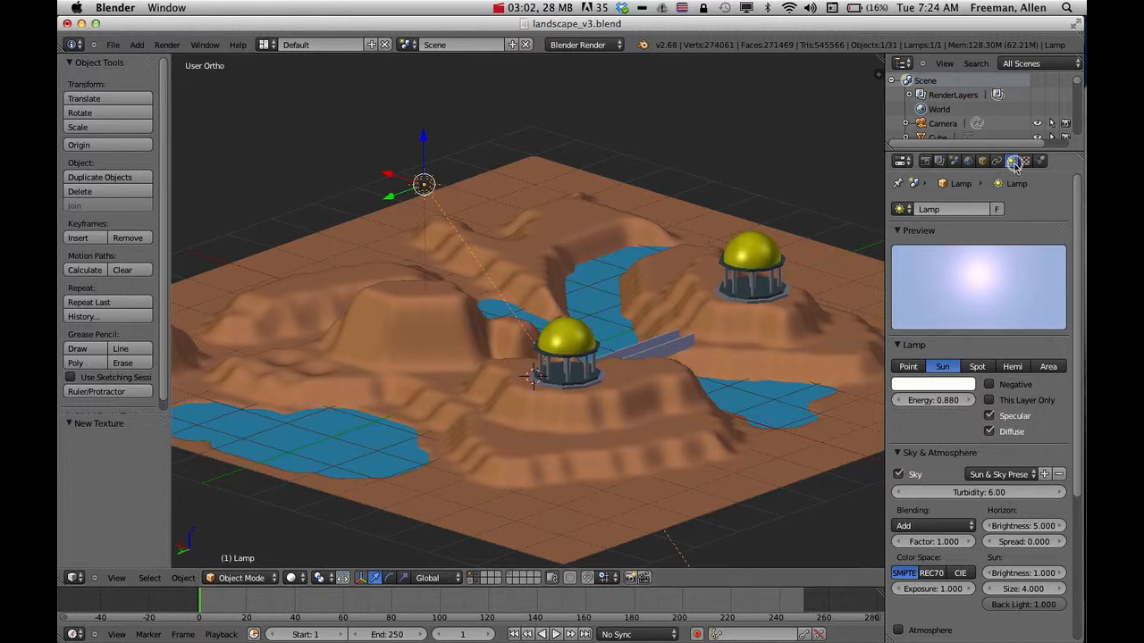
pyautogui.click(302, 579)
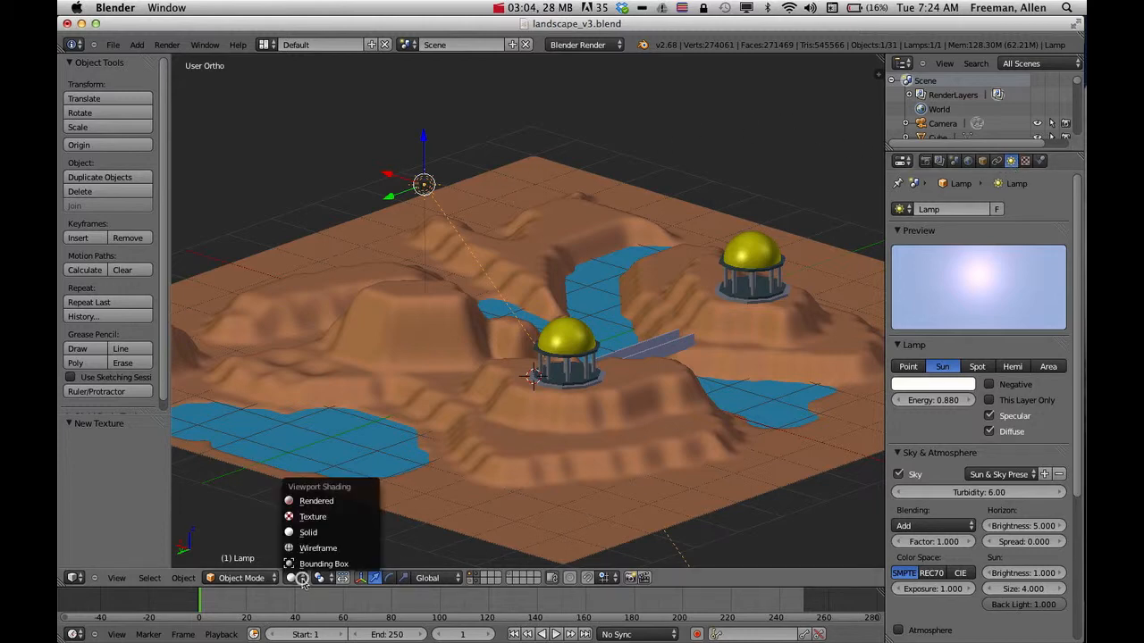
pyautogui.click(322, 501)
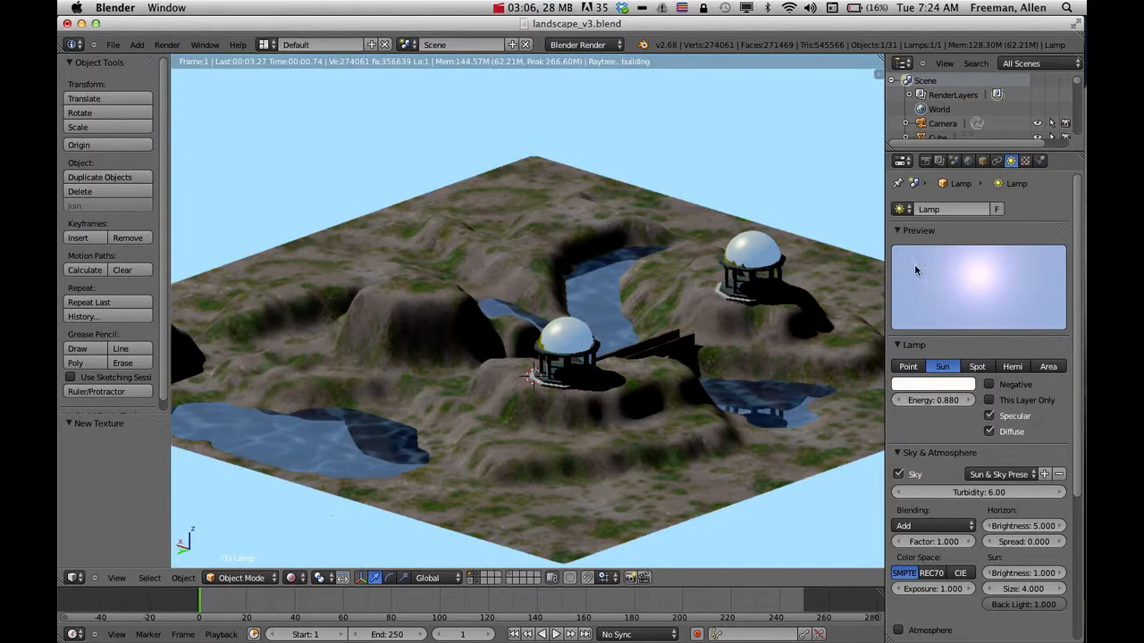
# Step: Compare the lamp types Point, Sun, Spot, Hemi and Area on the rendered landscape, then set the lamp back to Sun
pyautogui.click(909, 367)
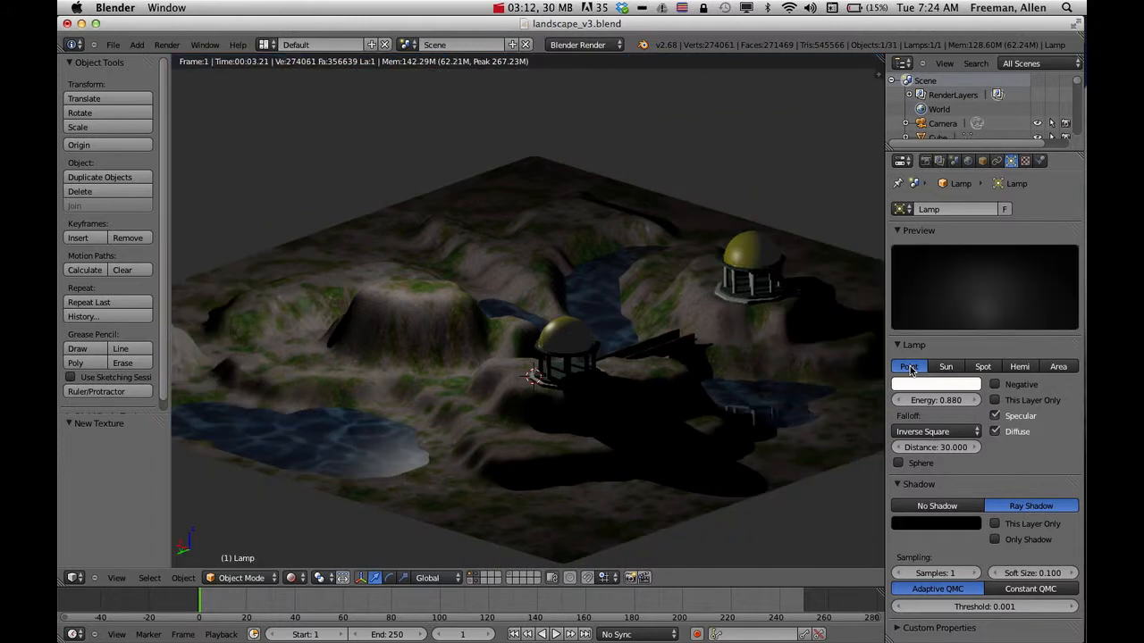
pyautogui.click(946, 368)
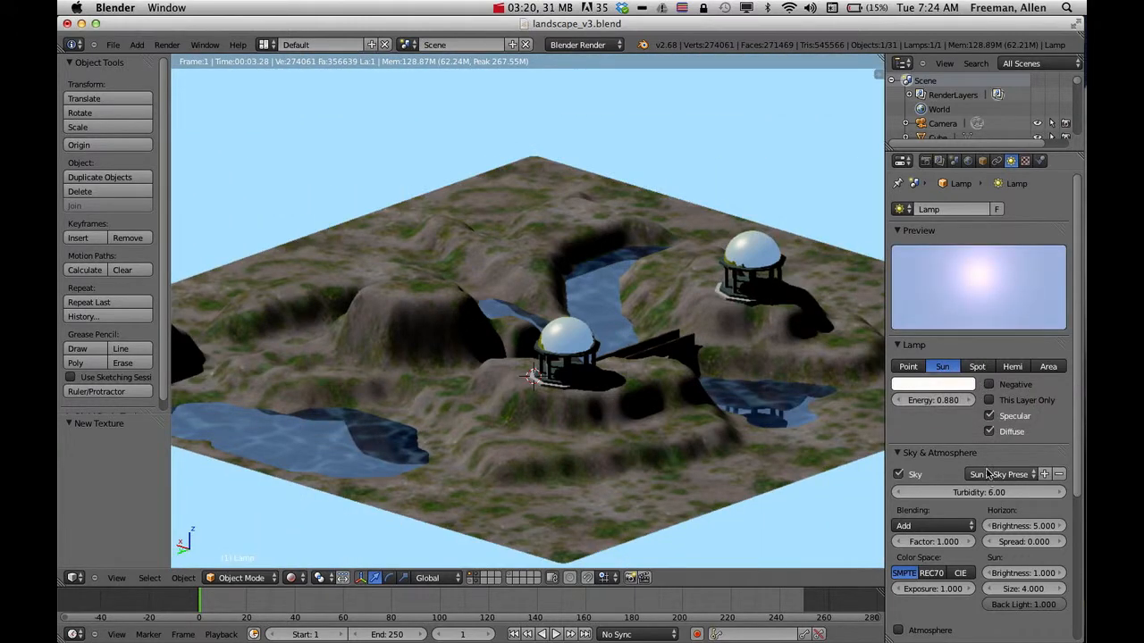
pyautogui.click(980, 368)
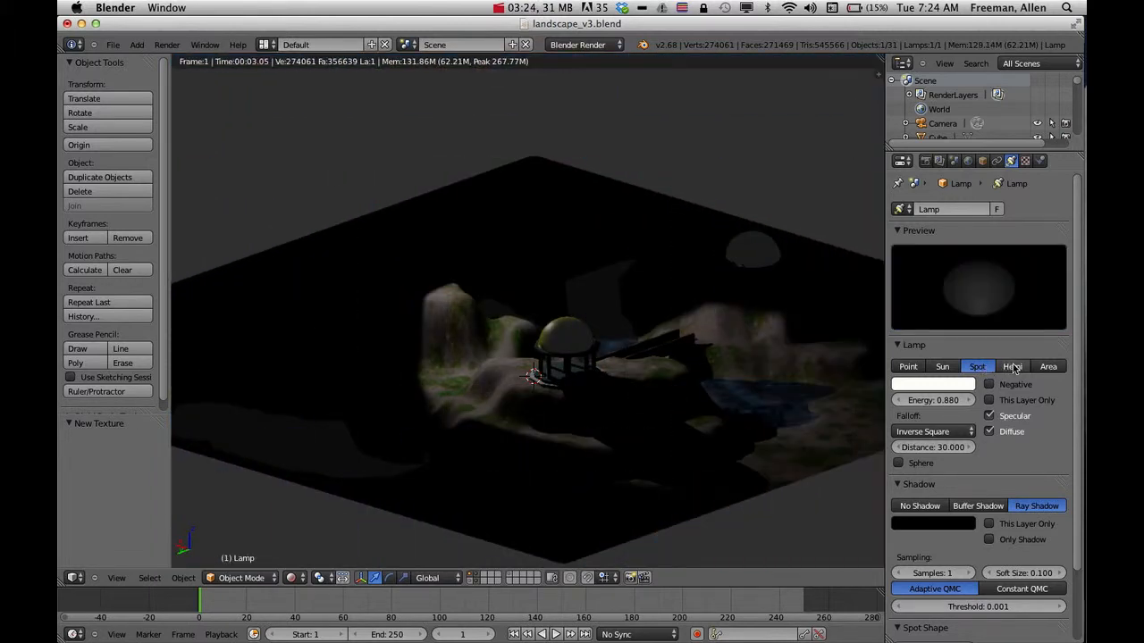
pyautogui.click(1014, 368)
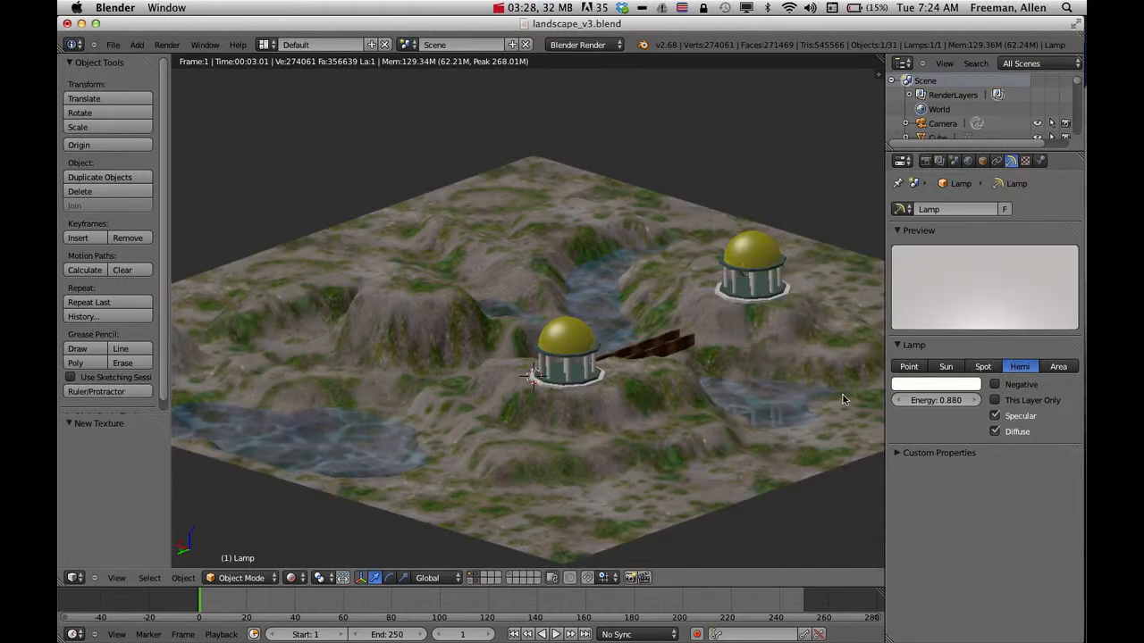
pyautogui.click(1051, 367)
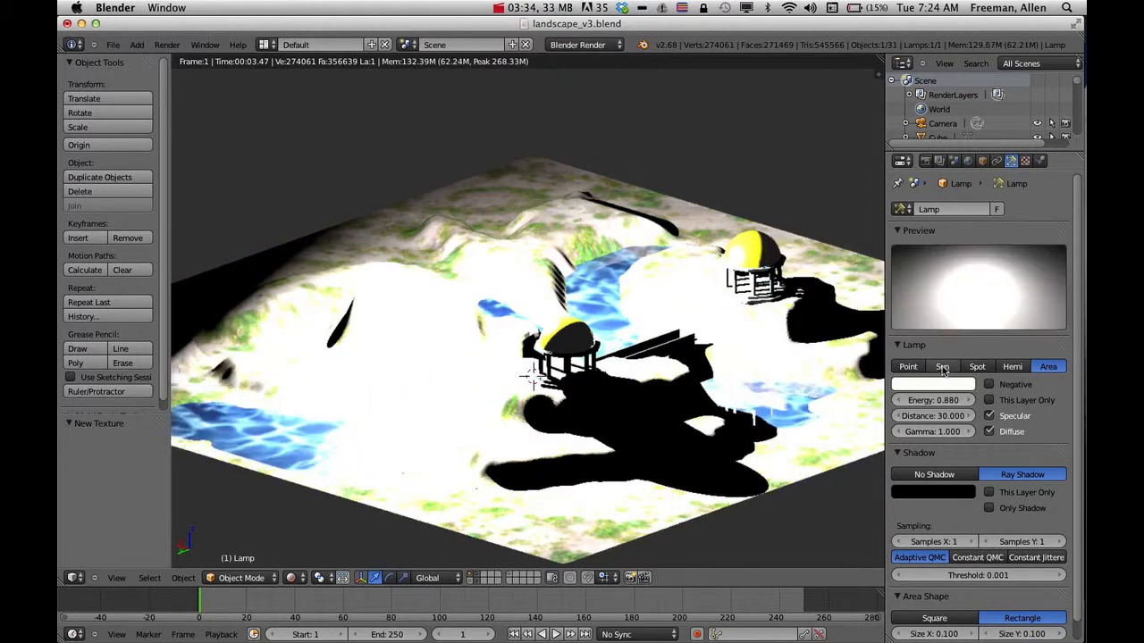
pyautogui.click(942, 368)
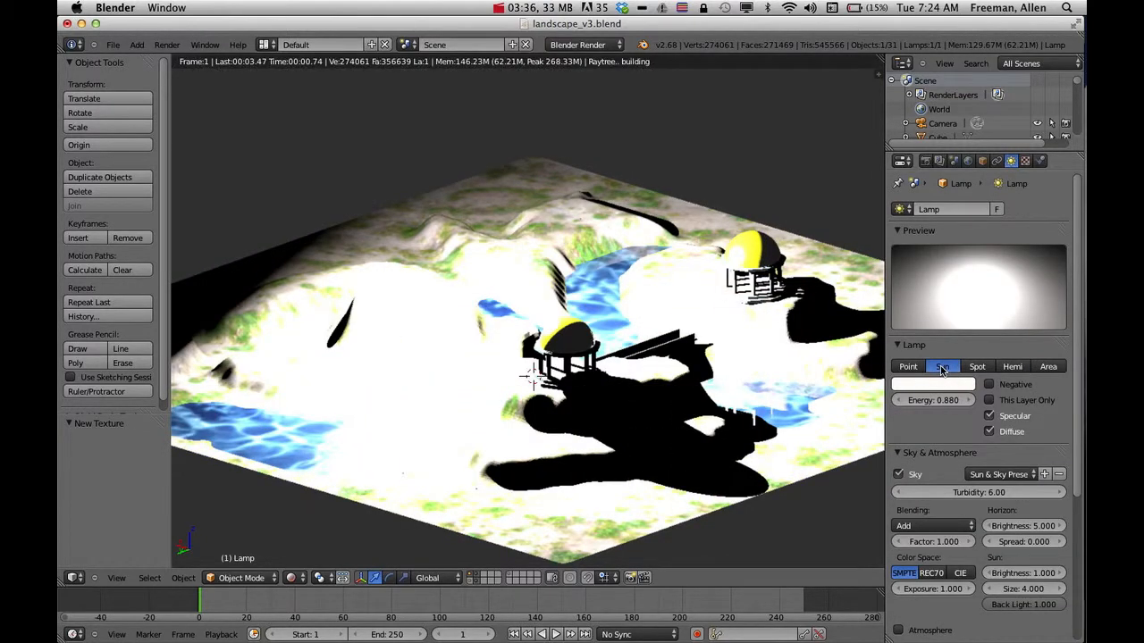